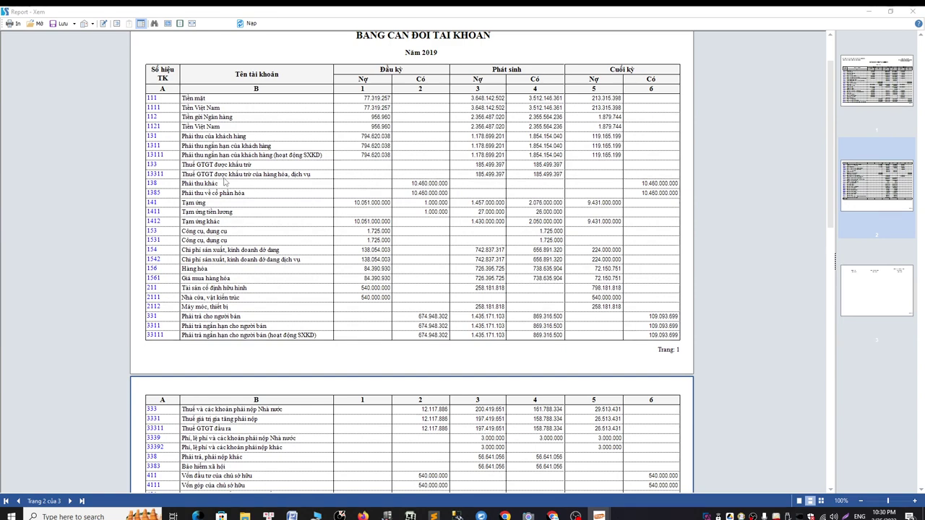
- Review the account balances and period totals in the 2019 Bảng cân đối tài khoản report and close it
scroll(224, 183, down, 5)
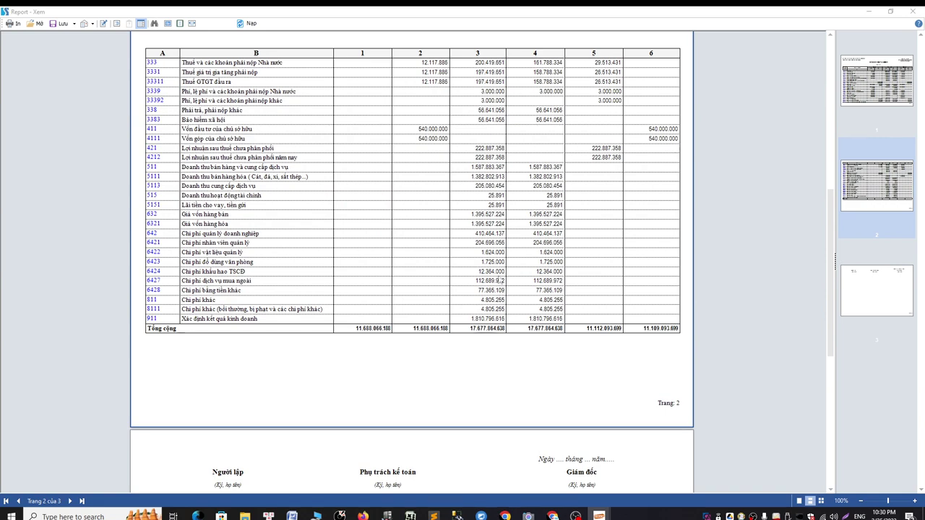
scroll(470, 256, up, 5)
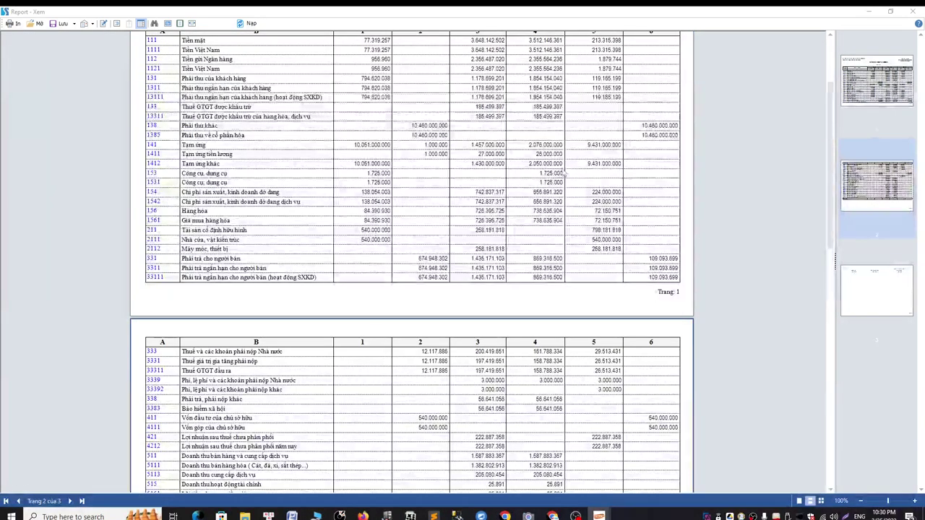
click(909, 11)
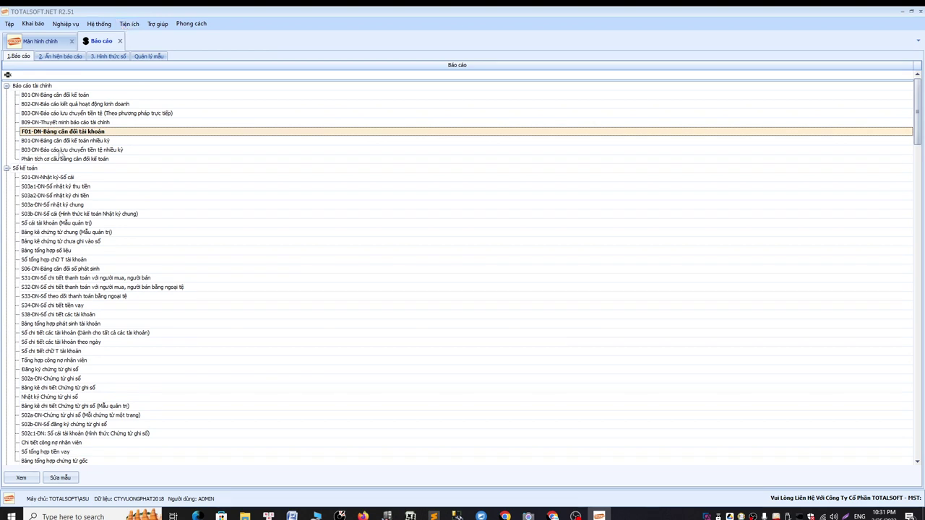
- Generate the Sổ cái tài khoản (Mẫu quản trị) report with period Năm nay and dates from 01/01/2019 to 31/12/2020
click(191, 23)
click(130, 23)
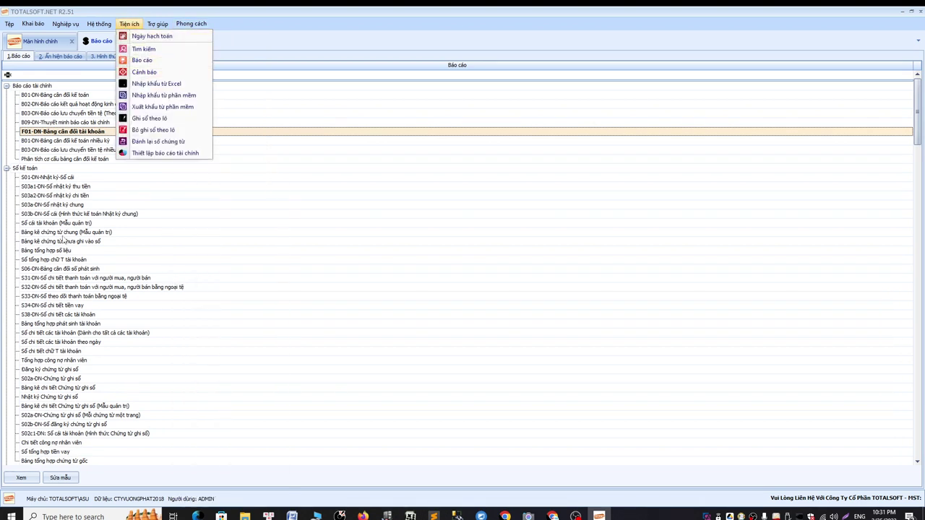
click(61, 225)
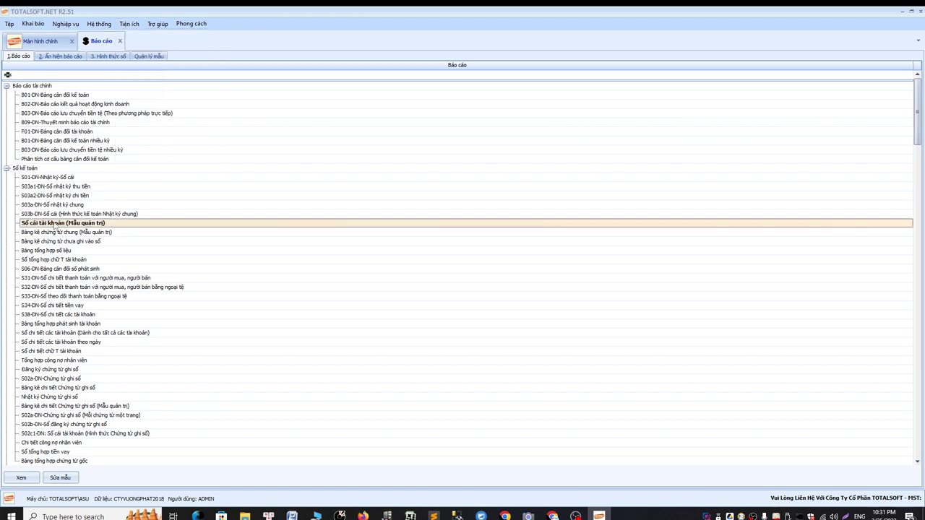
double_click(56, 224)
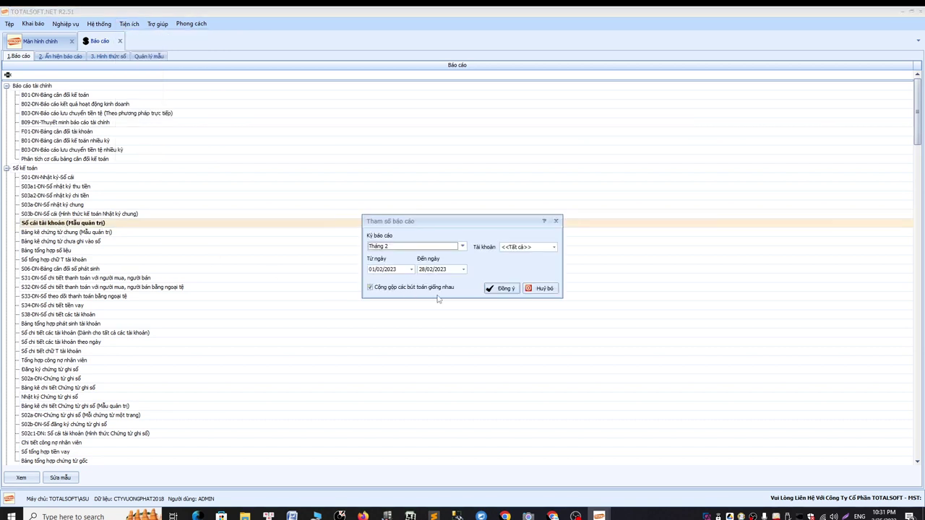
click(406, 250)
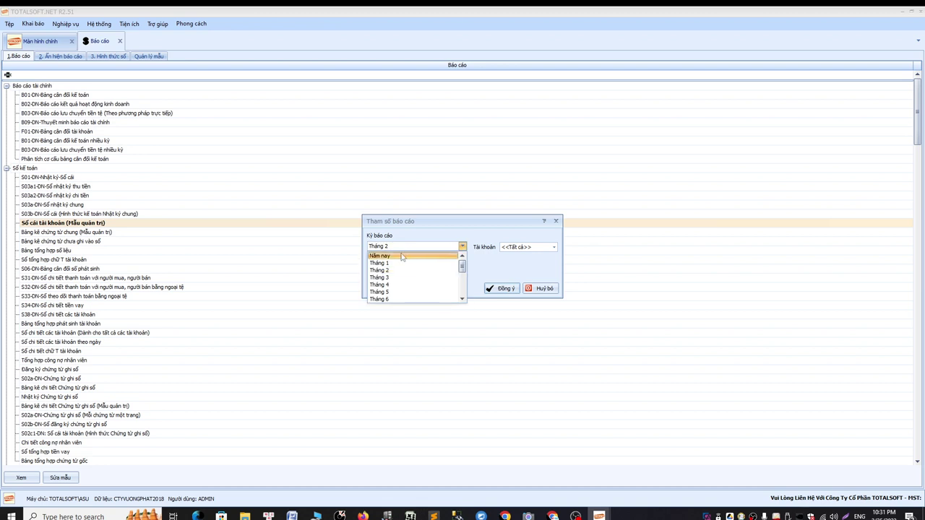
key(Return)
key(Tab)
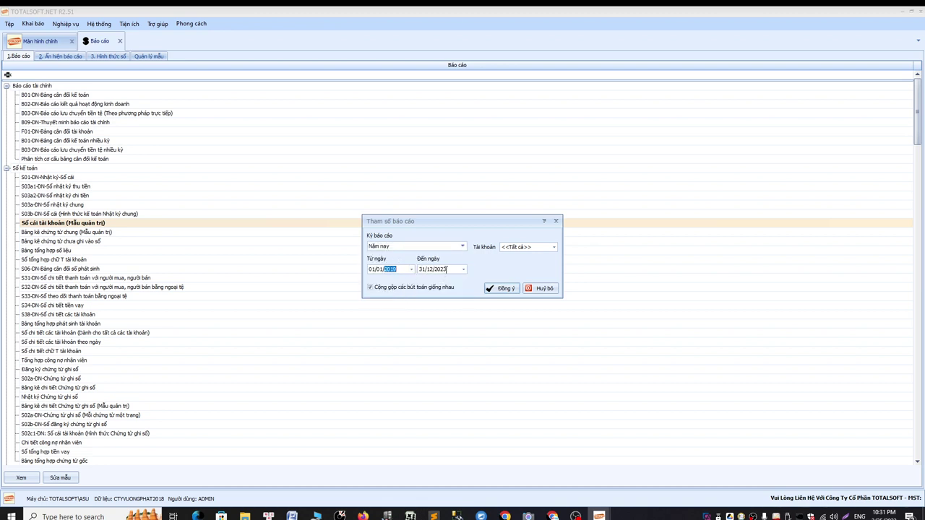
scroll(446, 269, down, 2)
click(503, 288)
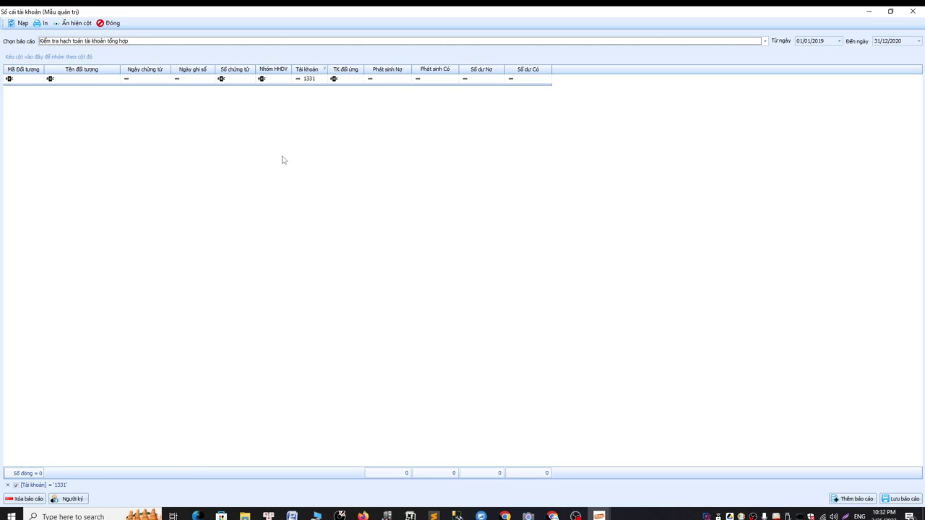
- Clear the account 1331 filter from the ledger report
right_click(212, 135)
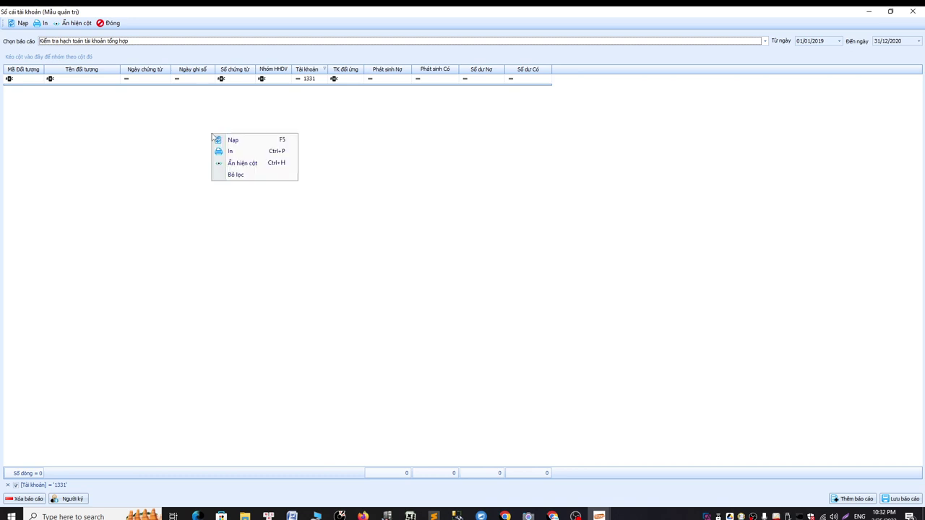
click(242, 176)
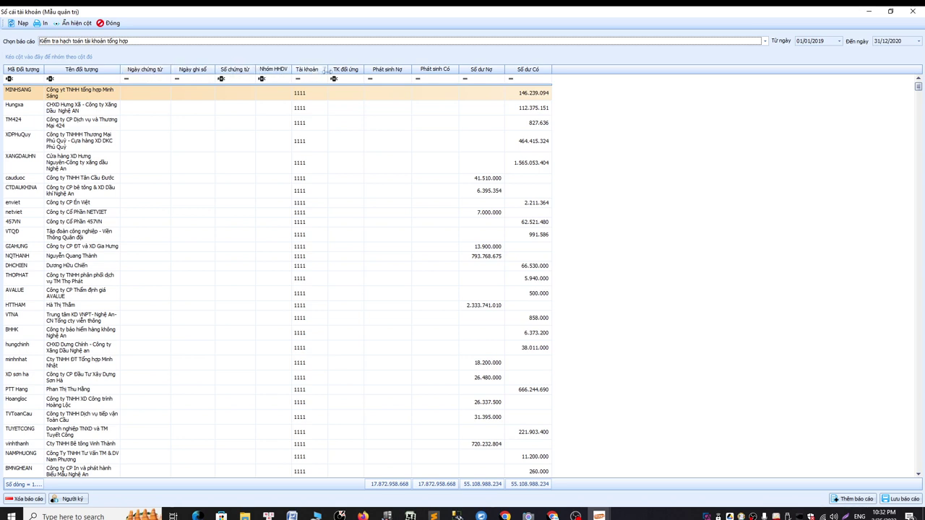
- Examine which columns can be shown or hidden in the ledger report, leaving the column selection as it is
right_click(340, 118)
click(371, 146)
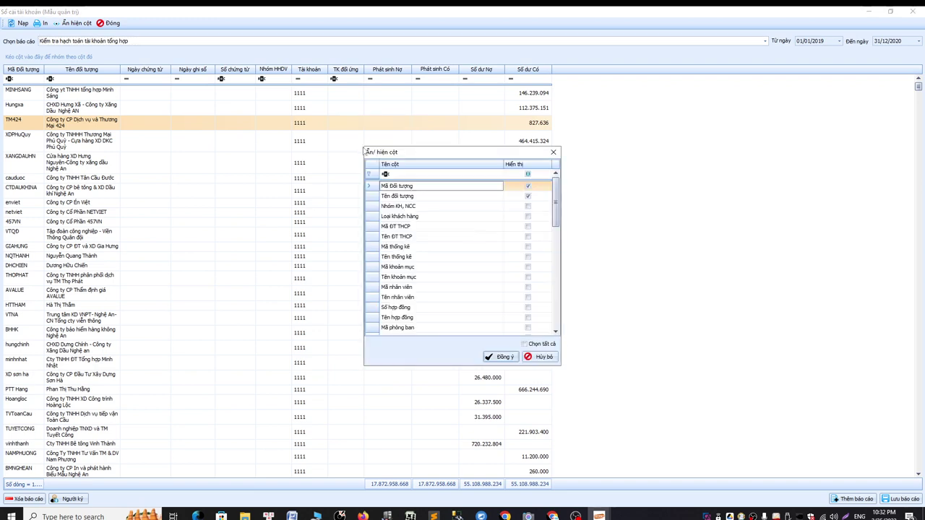
scroll(556, 225, down, 1)
drag(557, 226, 560, 250)
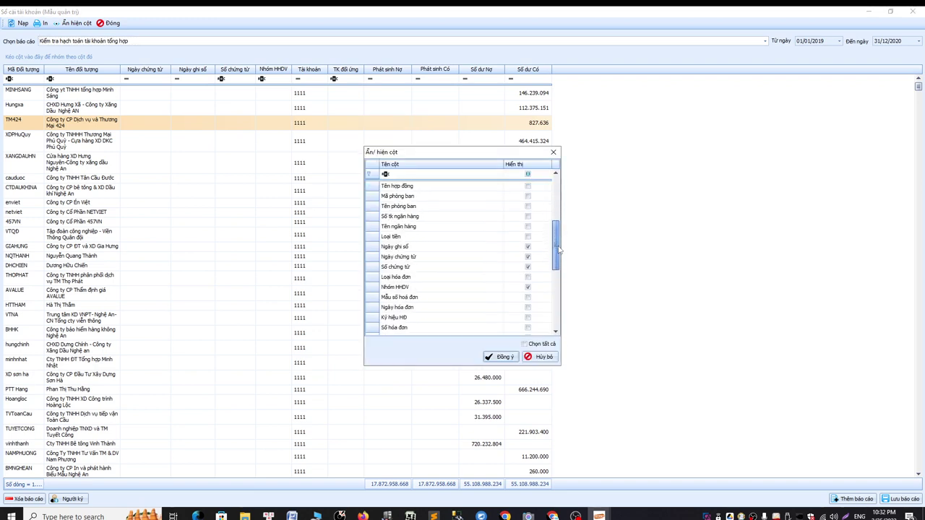
click(426, 258)
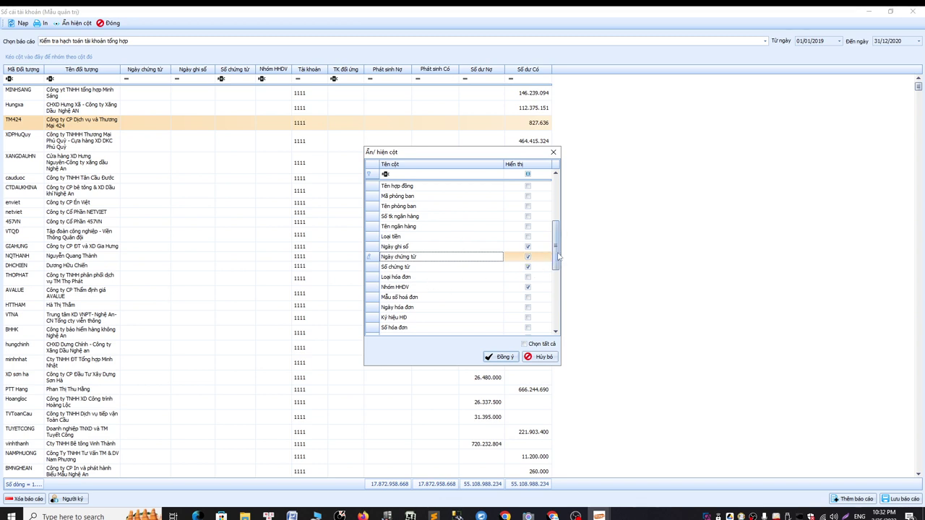
scroll(556, 266, down, 2)
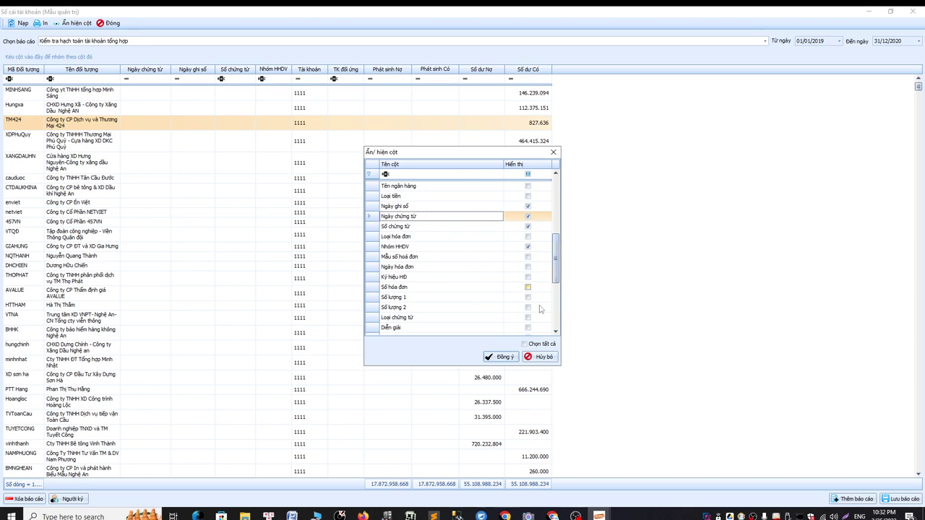
click(534, 360)
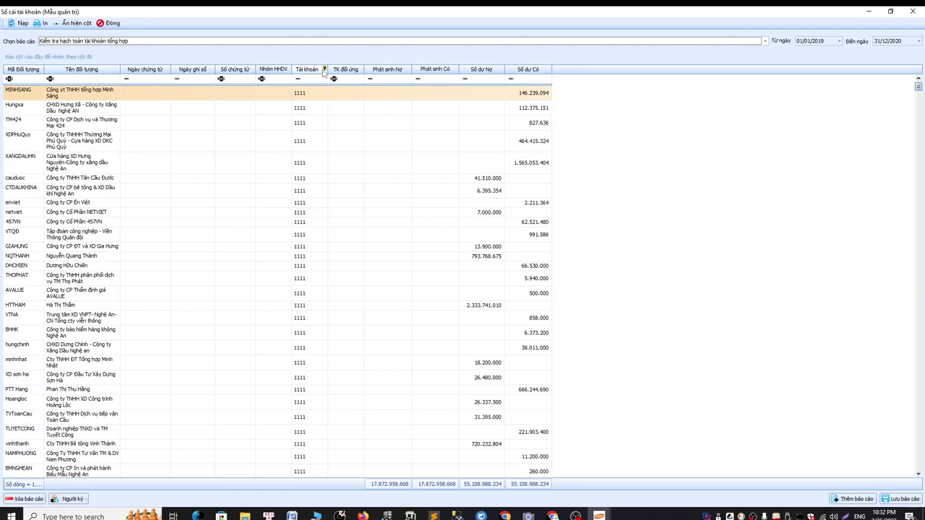
- Filter the ledger's Tài khoản column to account 1411 only
click(325, 69)
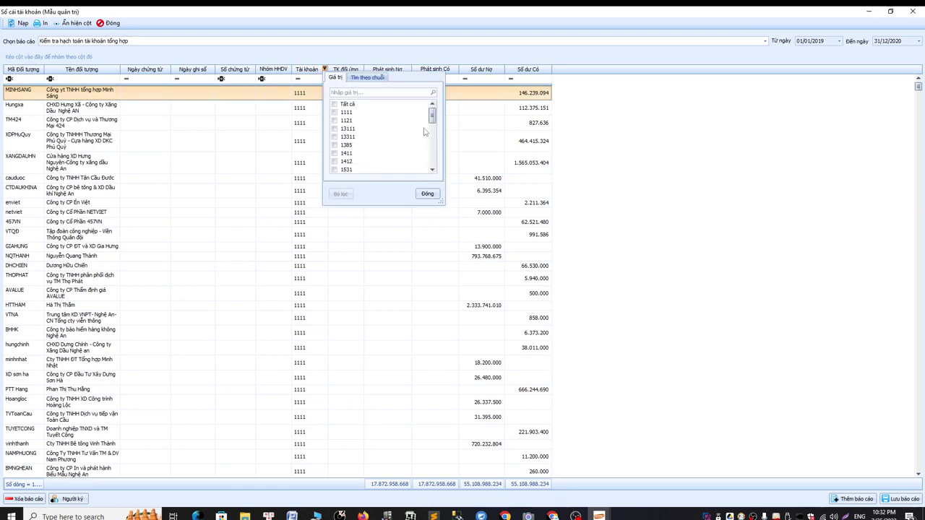
mouse_move(433, 117)
mouse_down()
mouse_move(432, 143)
mouse_move(432, 118)
mouse_up()
drag(432, 118, 433, 119)
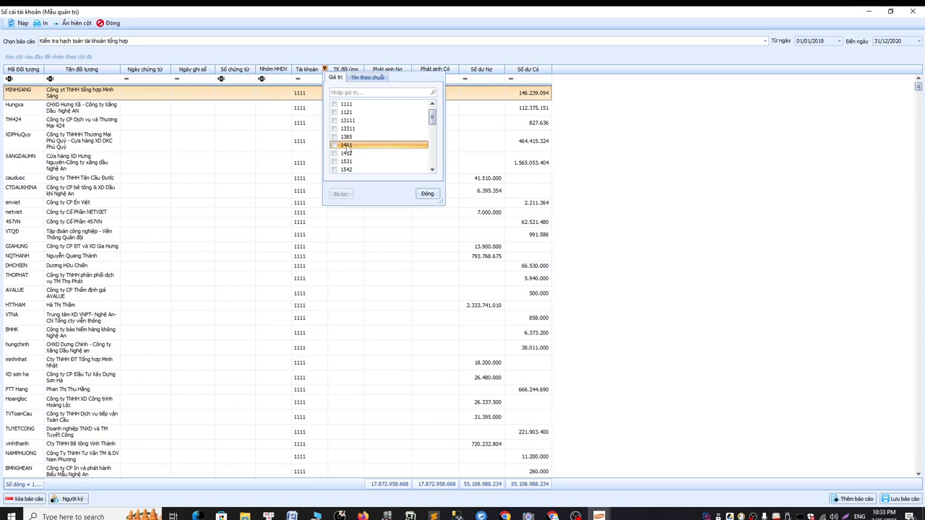
click(334, 145)
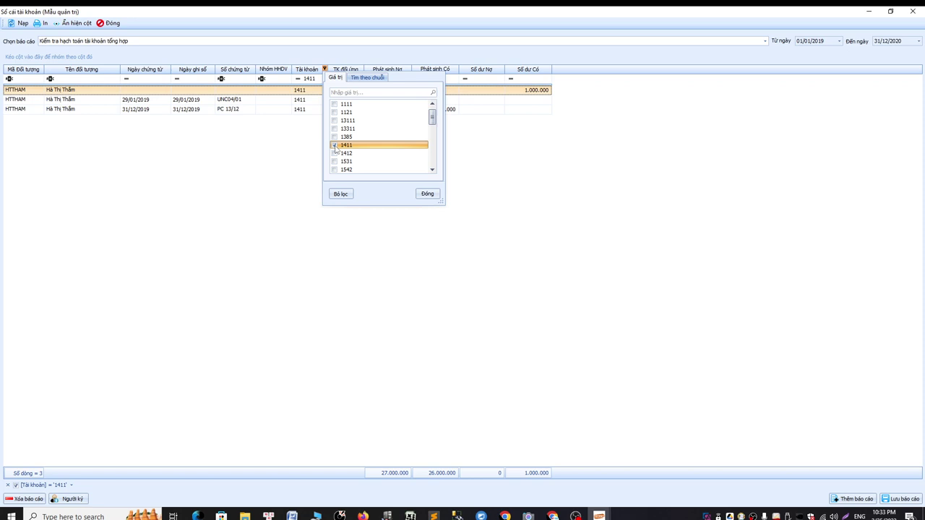
click(334, 146)
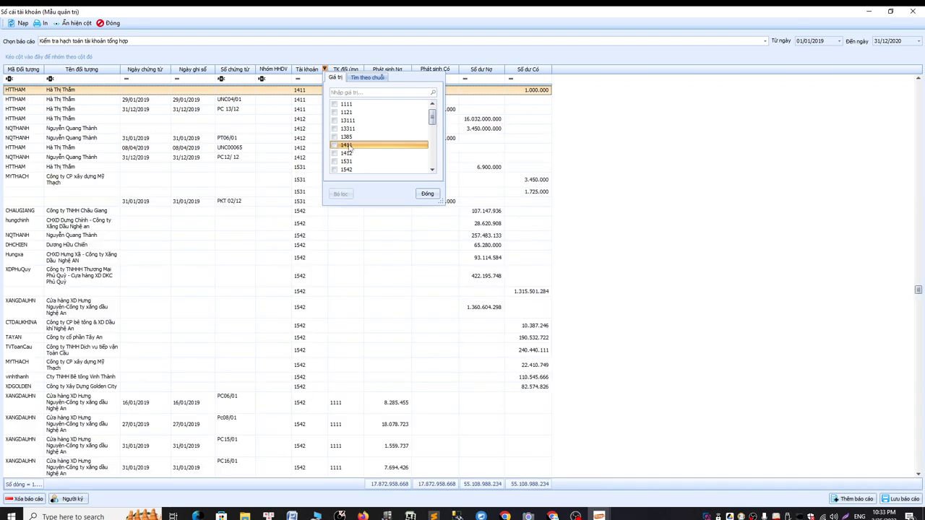
drag(432, 120, 432, 118)
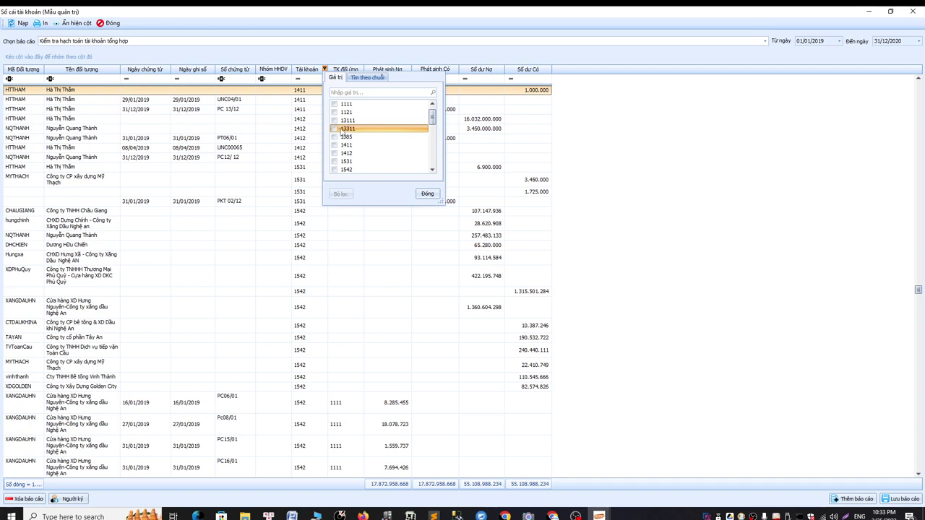
click(334, 130)
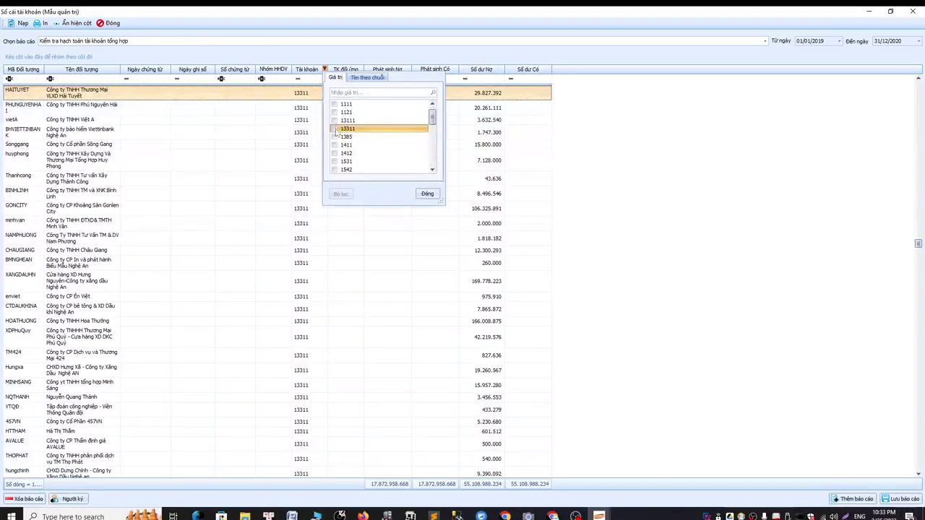
click(334, 145)
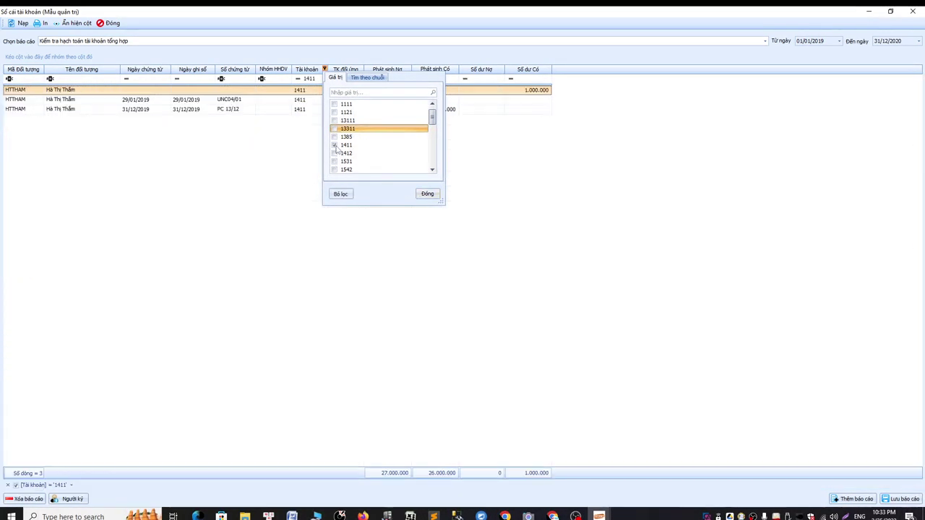
- Inspect the source voucher of the 31/12/2019 entry PC 13/12 and close it
click(186, 109)
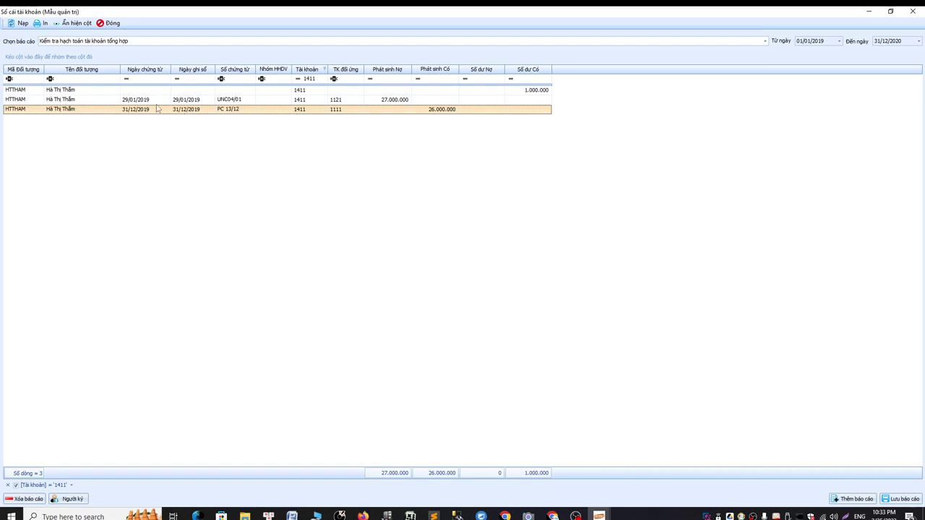
double_click(200, 111)
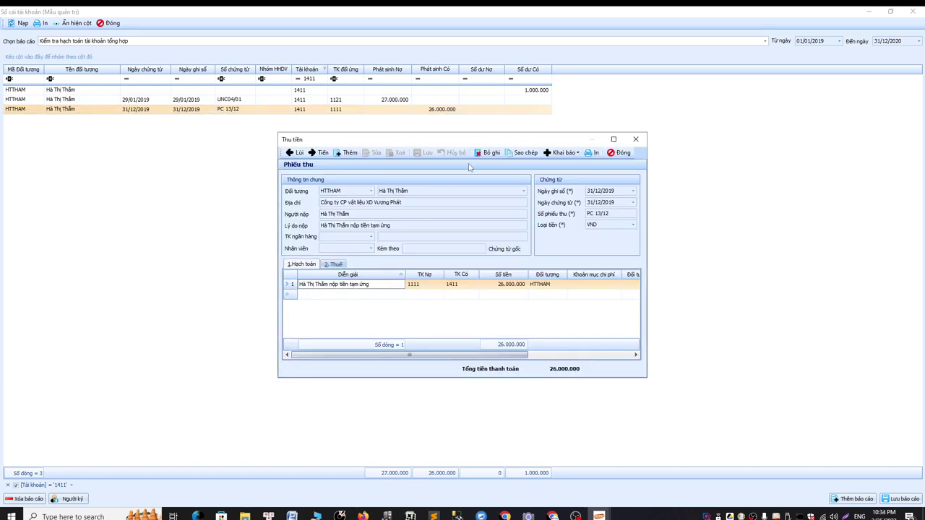
click(620, 152)
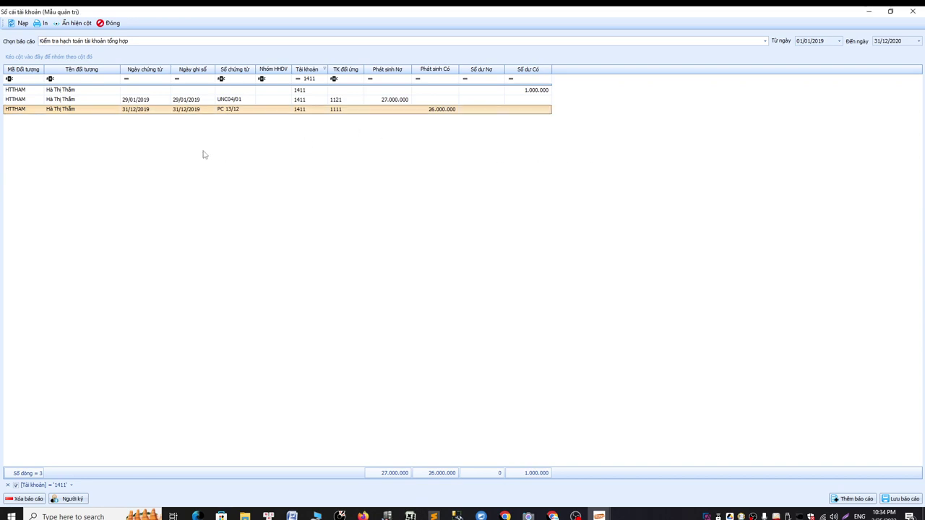
- Close the ledger report and select the F01-DN-Bảng cân đối tài khoản report
click(110, 23)
click(61, 133)
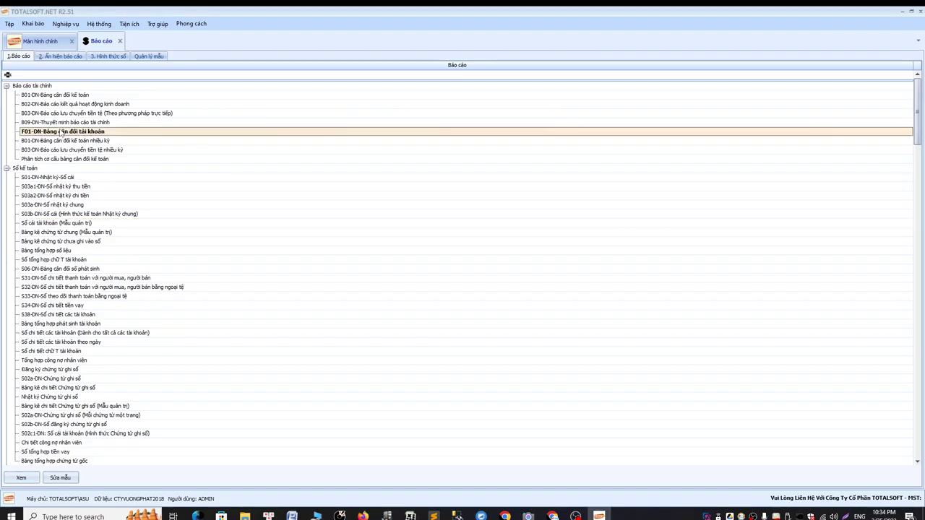